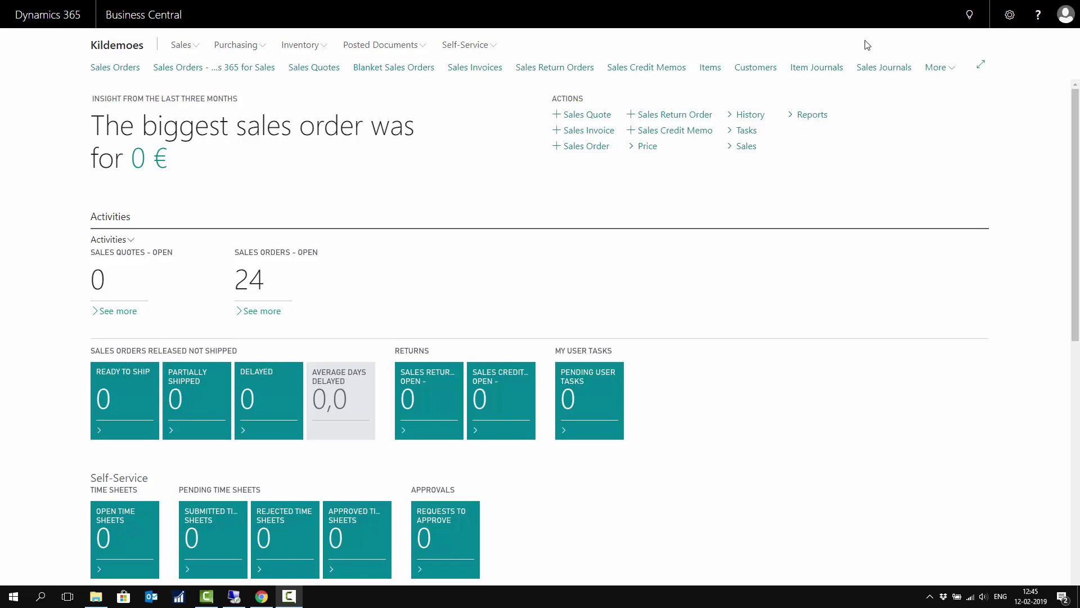
Search Tell Me for 'purch cre' to reach Purchase Credit Memos
left_click(969, 21)
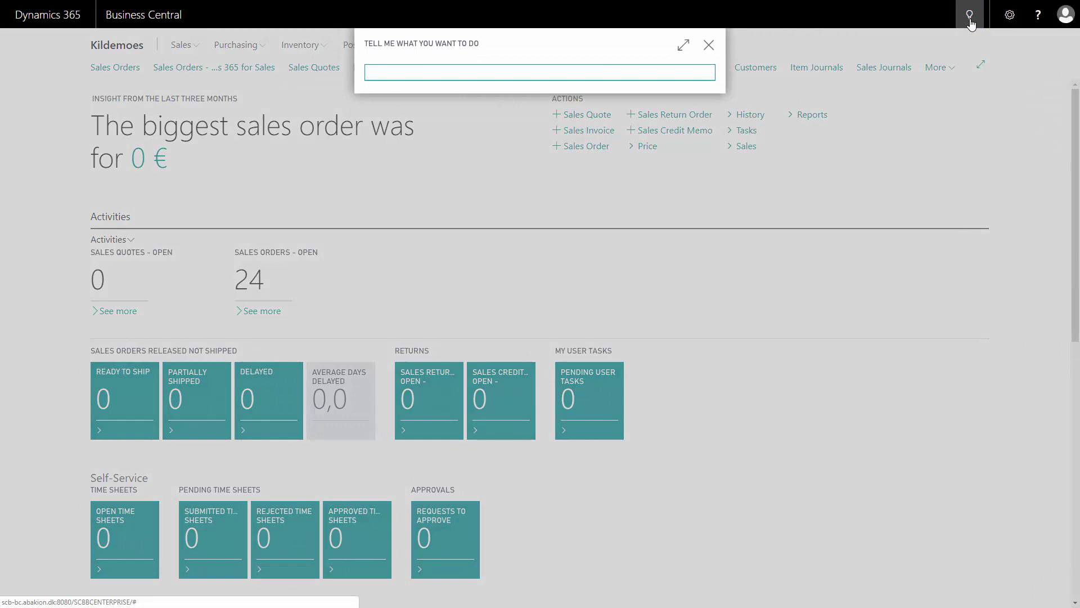
type("purch")
type(" cre")
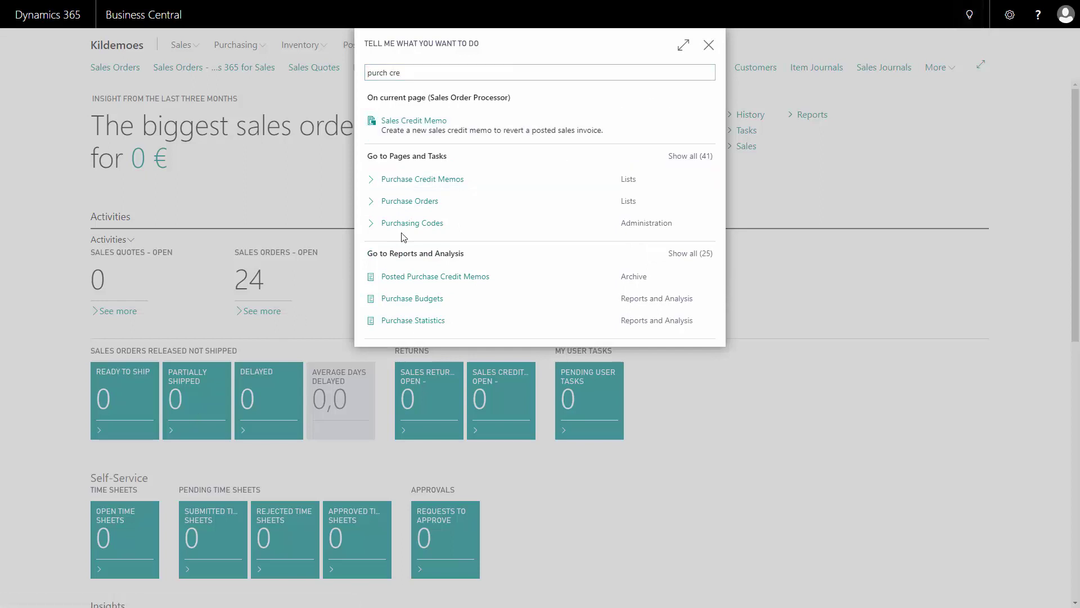
Create purchase credit memo 23000002 with vendor 69000 JB-Spedition
left_click(438, 186)
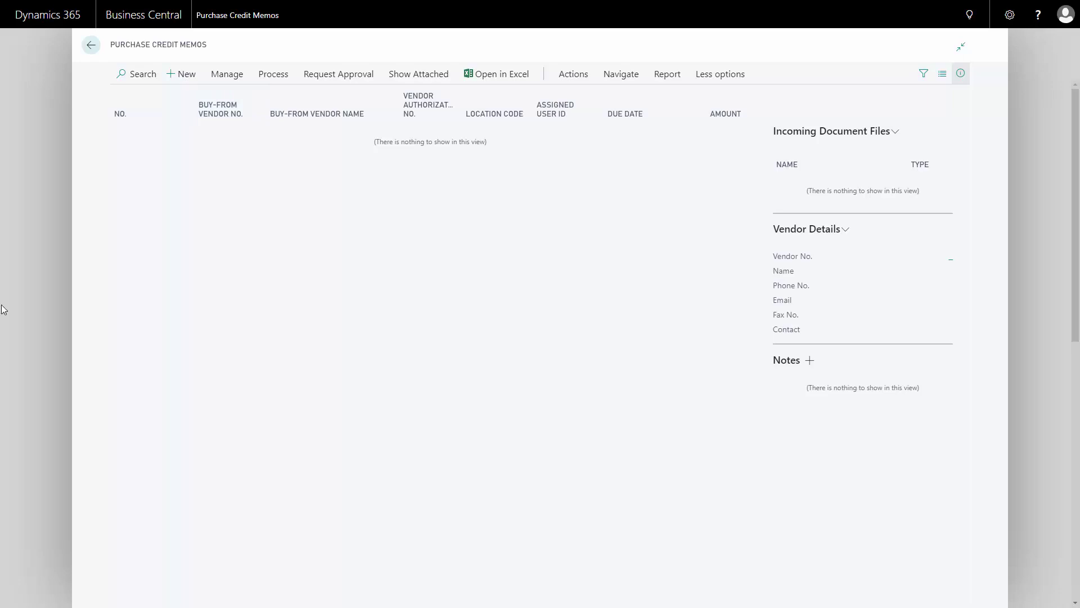
left_click(183, 75)
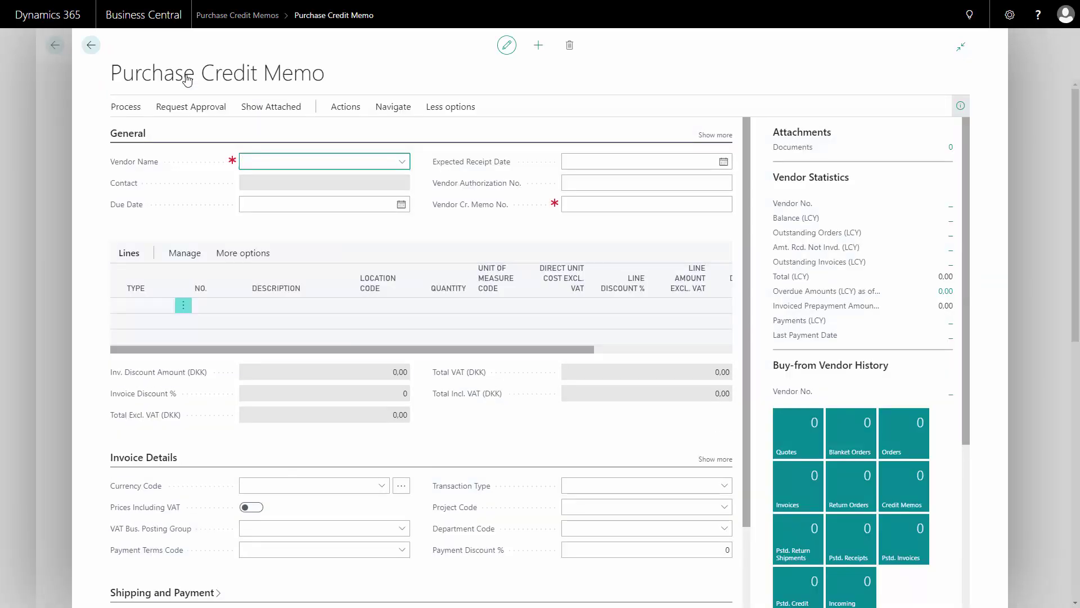
type("69")
type("9")
key("BackSpace")
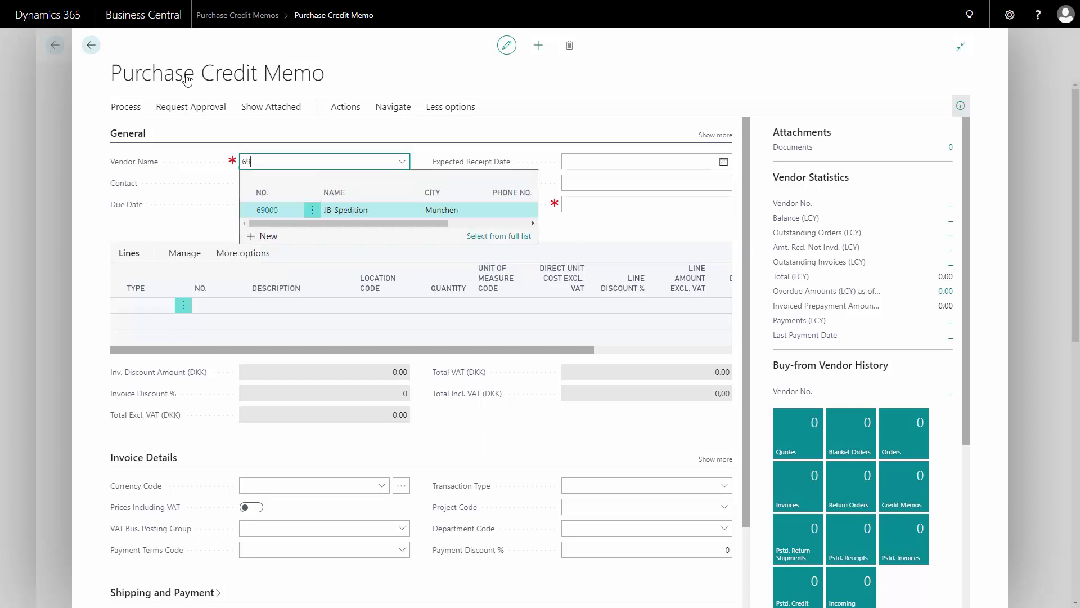
type("000")
key("Tab")
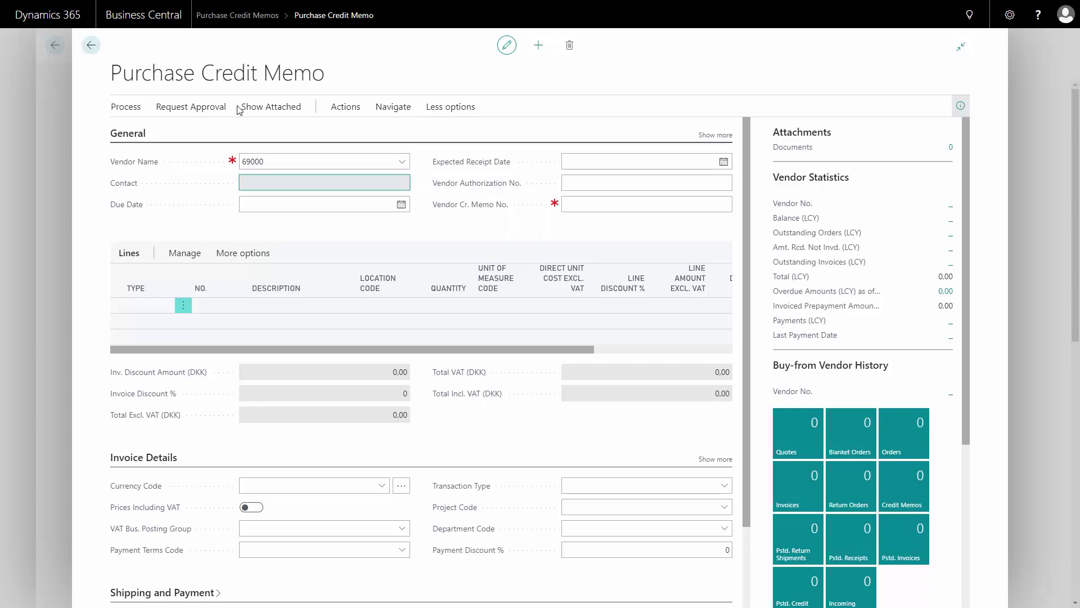
left_click(277, 158)
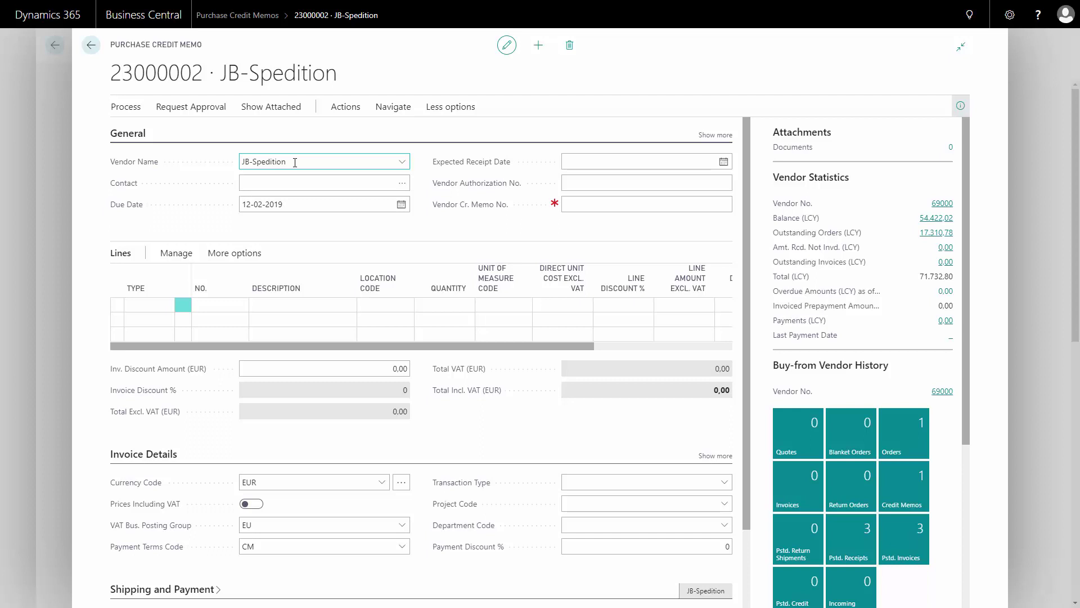
Start Copy Document on the memo with Posted Invoice as the source type
left_click(134, 107)
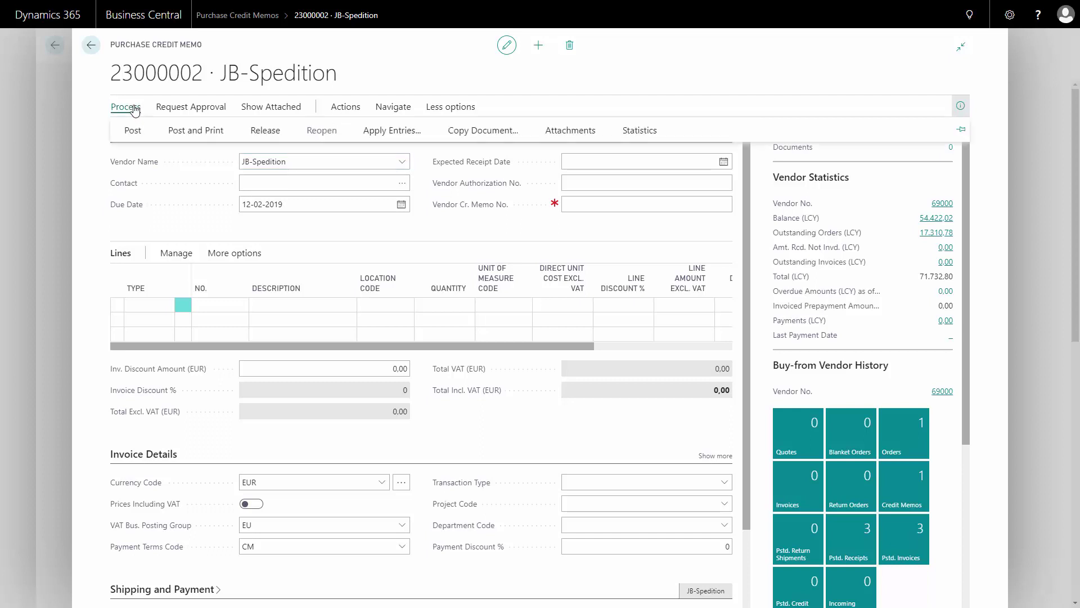
left_click(456, 131)
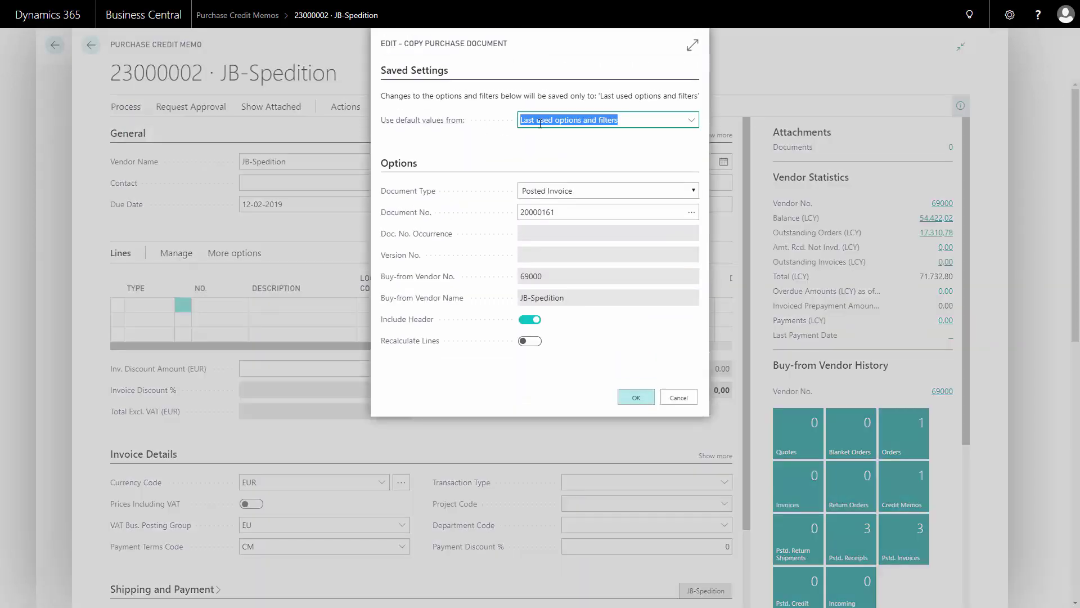
left_click(613, 195)
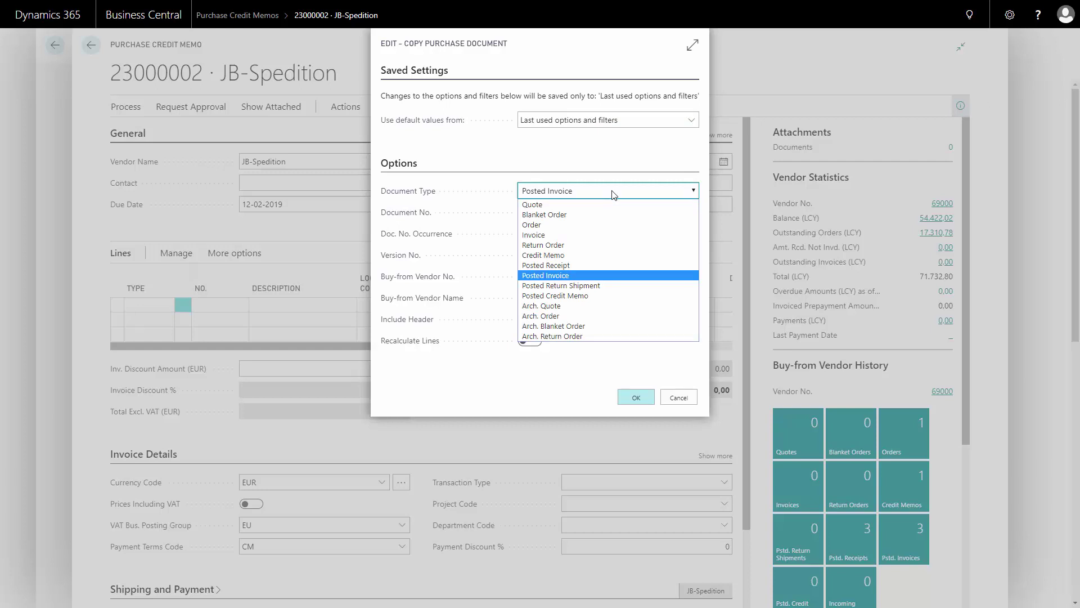
left_click(555, 275)
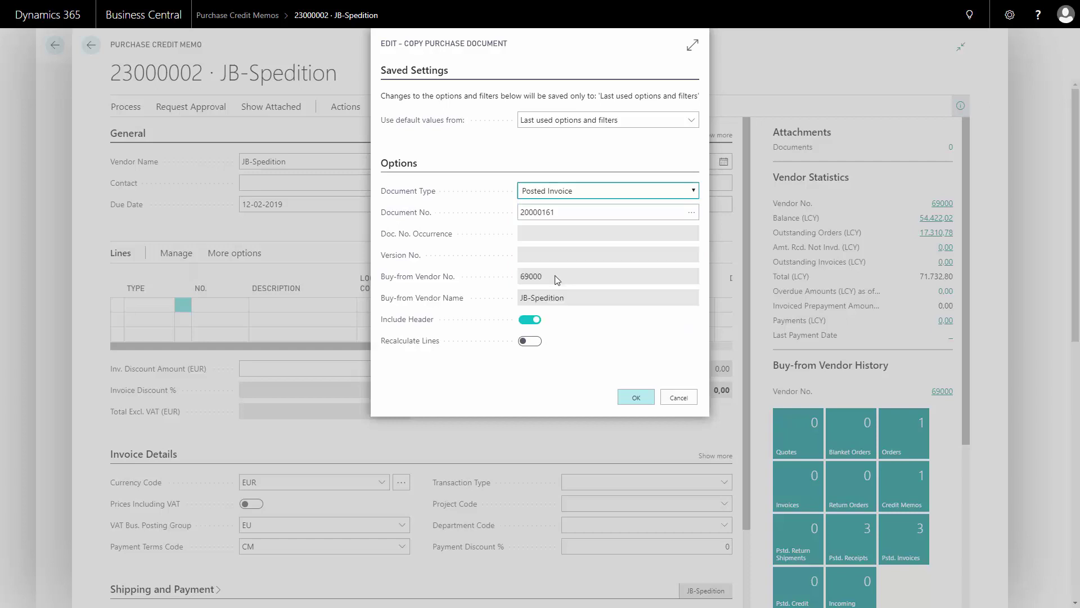
left_click(576, 212)
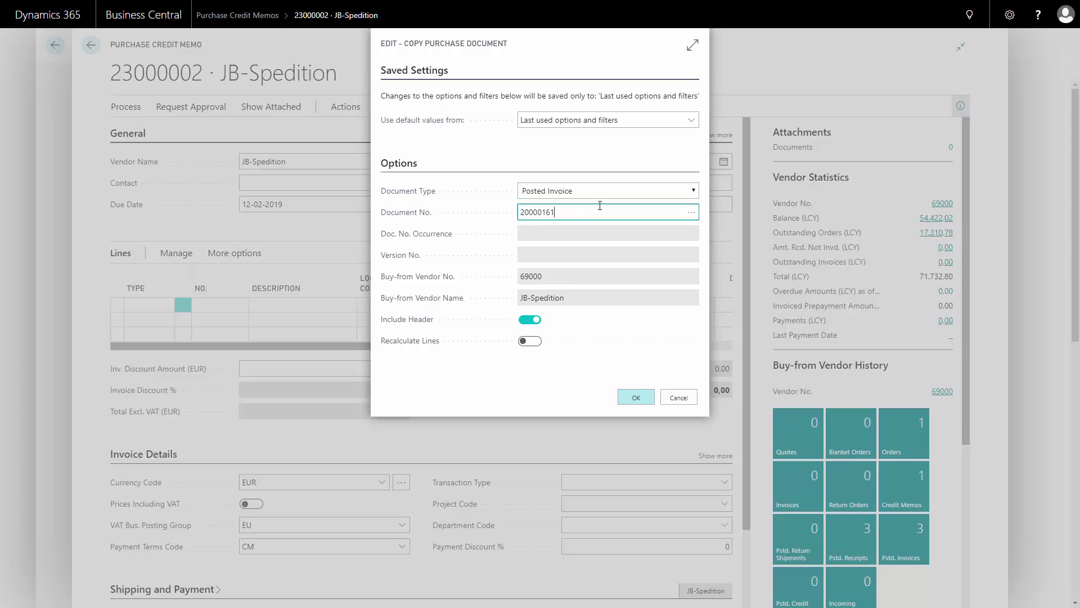
Pick JB-Spedition's posted invoice 20000161 as the source document
left_click(691, 216)
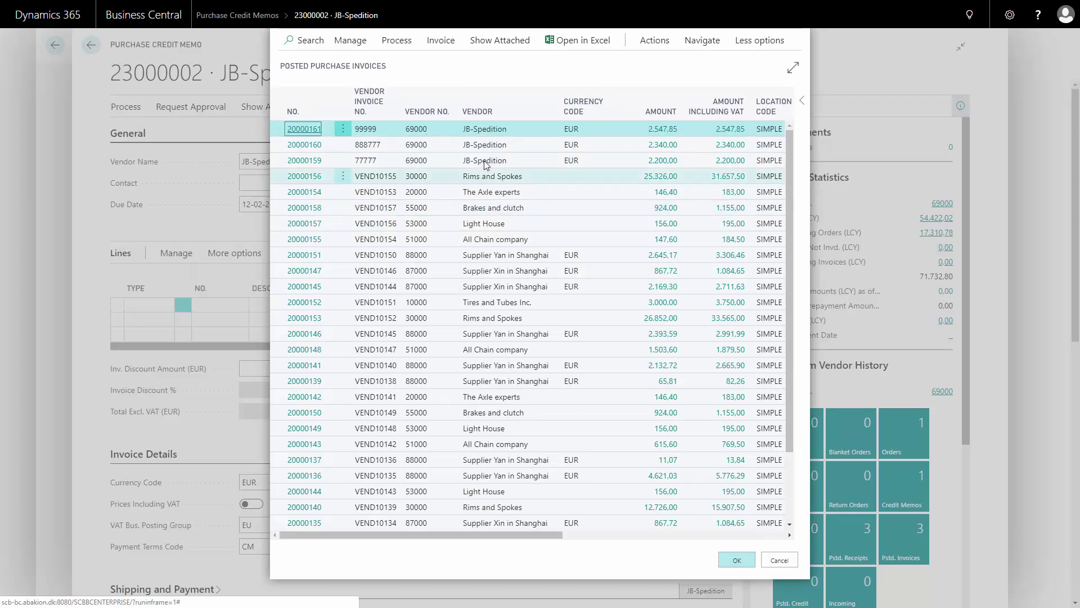
left_click(474, 130)
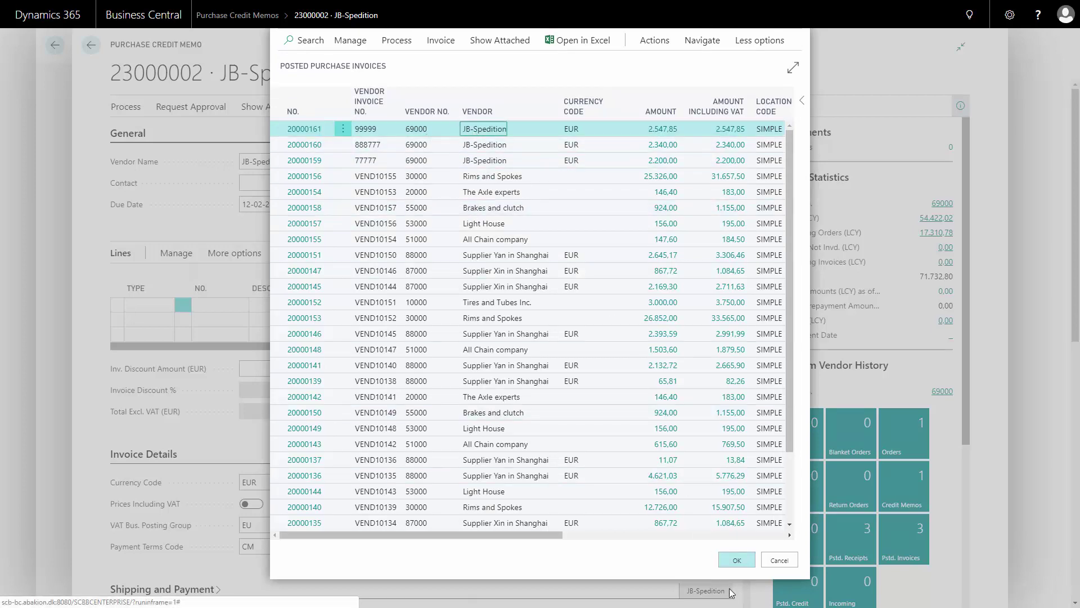
left_click(740, 561)
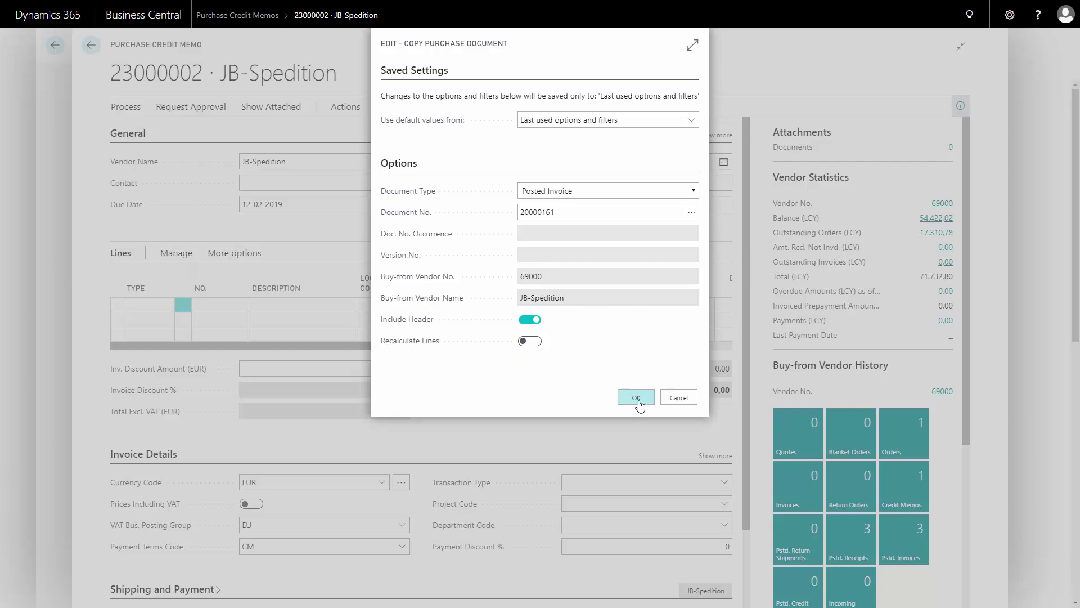
Copy invoice 20000161's lines, then set Spokes quantity 200 and Tire Michelin 10
left_click(637, 400)
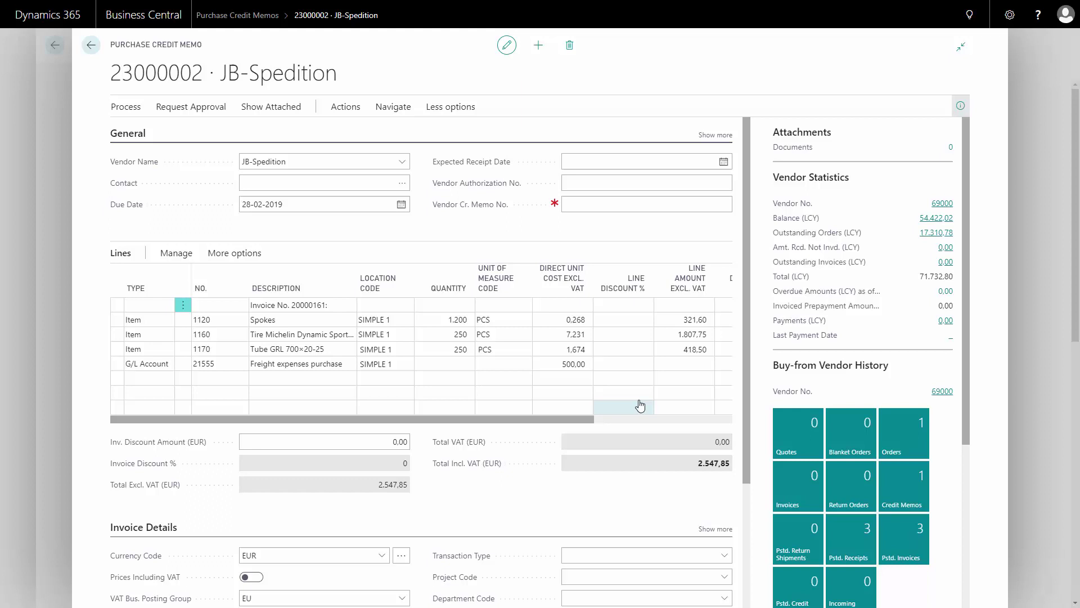
left_click(456, 320)
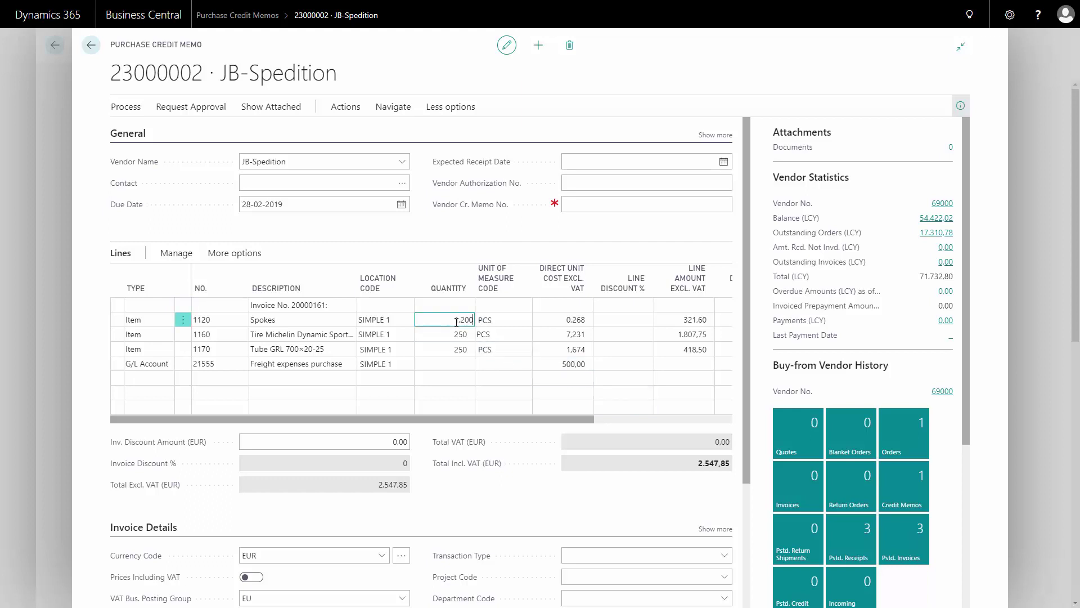
double_click(457, 319)
type("2")
type("00")
left_click(462, 334)
type("10")
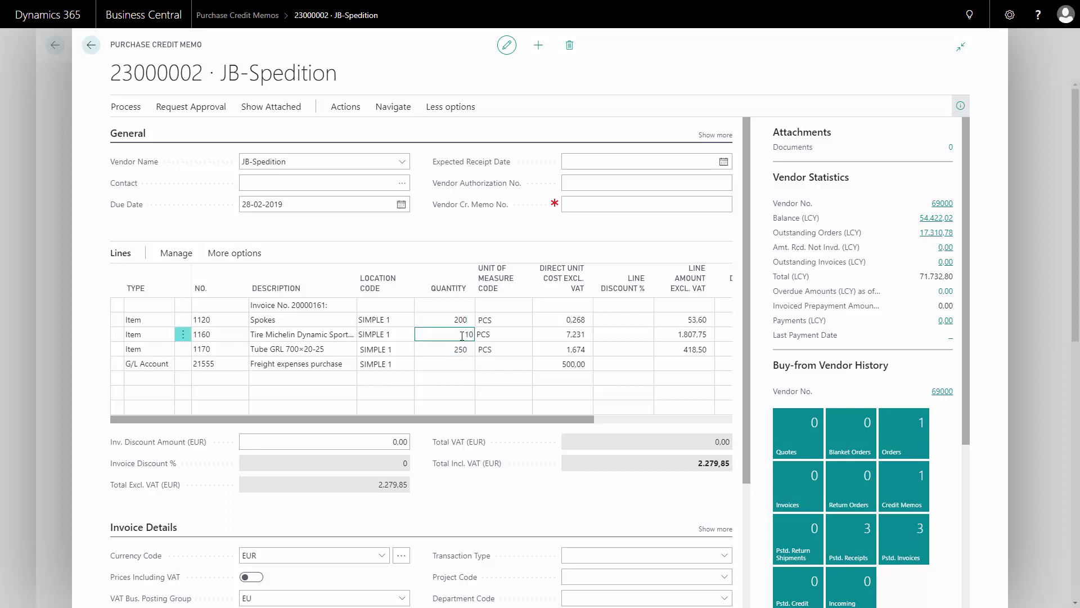
left_click(452, 349)
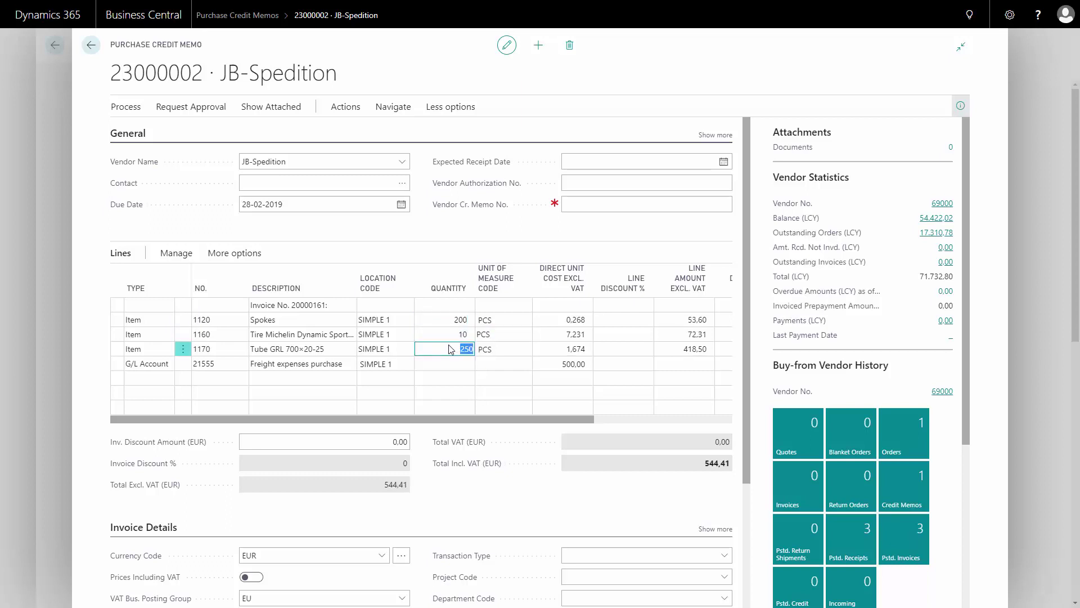
Delete the Tube GRL line from the credit memo
left_click(178, 254)
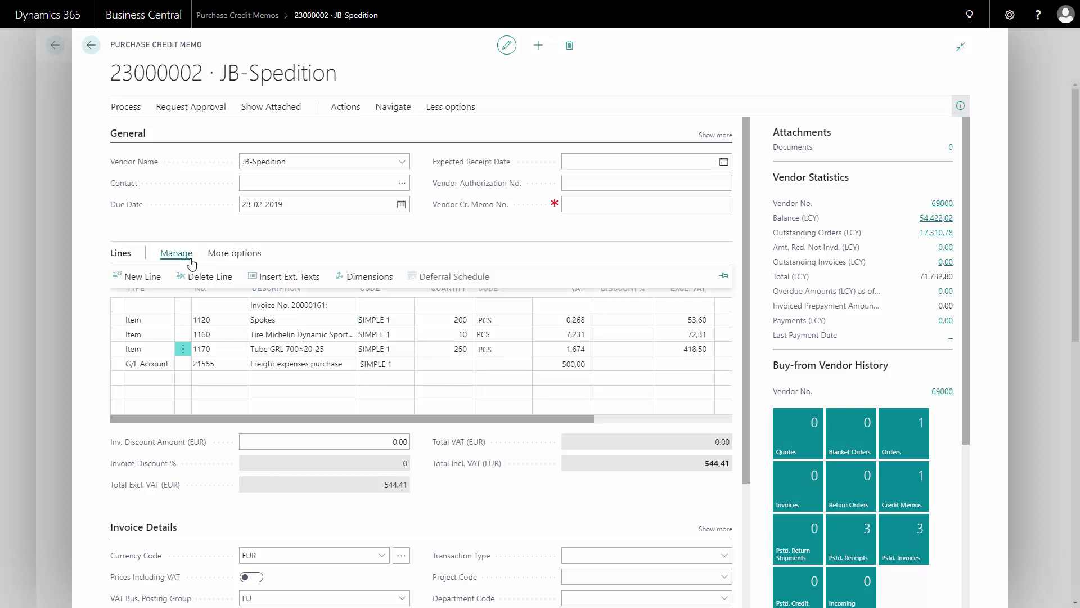
left_click(212, 276)
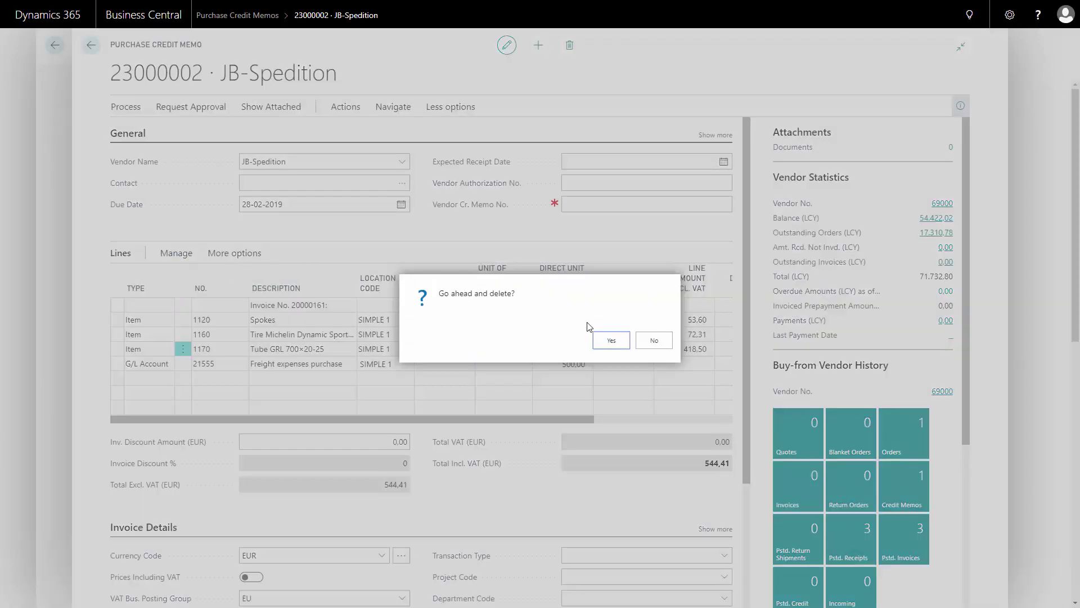
left_click(611, 341)
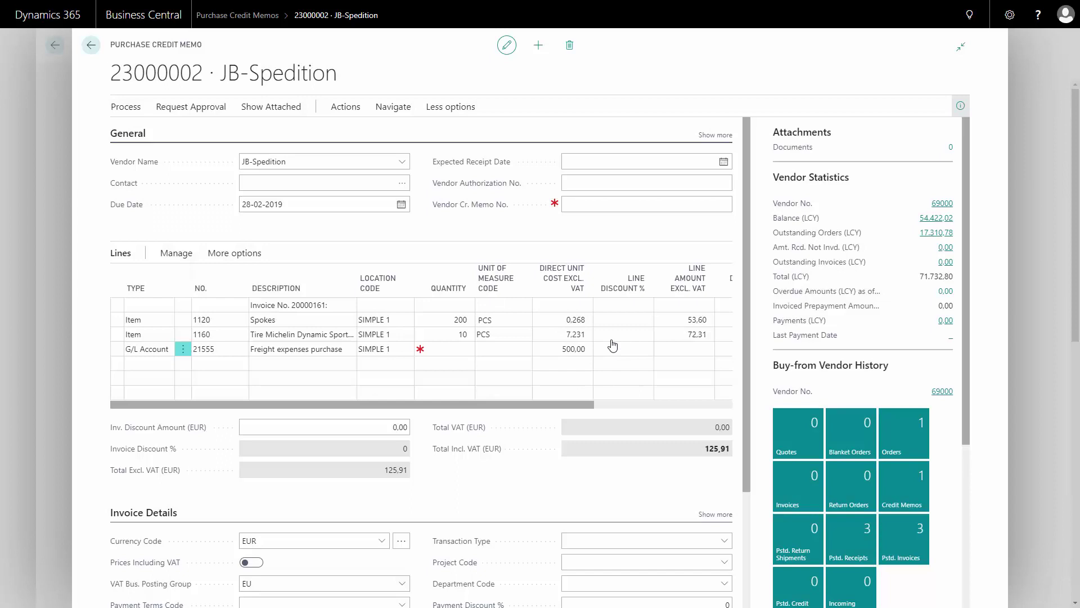
mouse_move(328, 334)
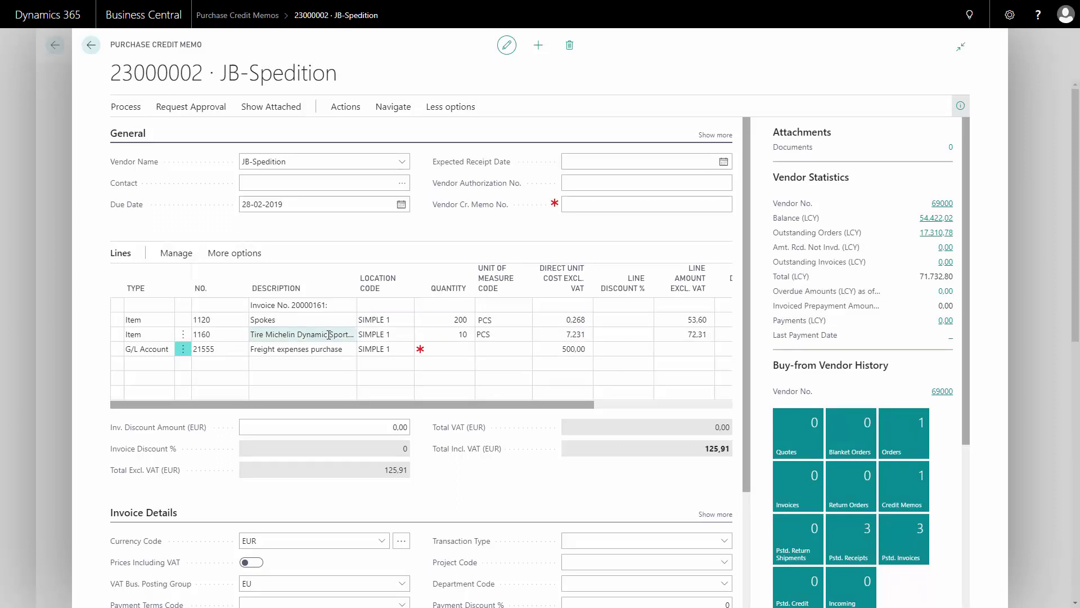
Delete the Freight expenses G/L account line, leaving 125.91 EUR
left_click(318, 347)
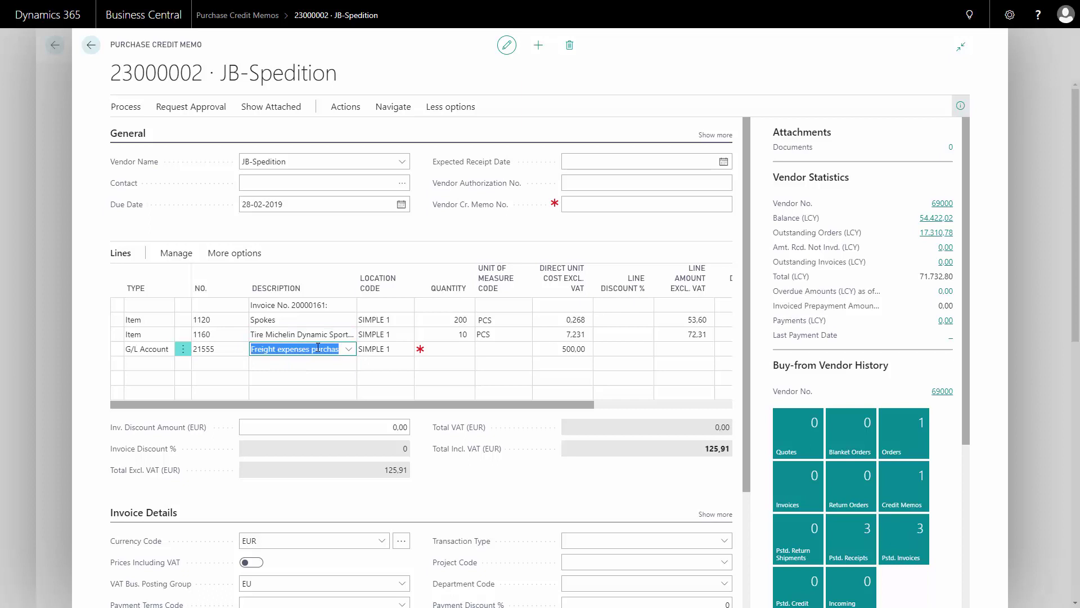
left_click(177, 252)
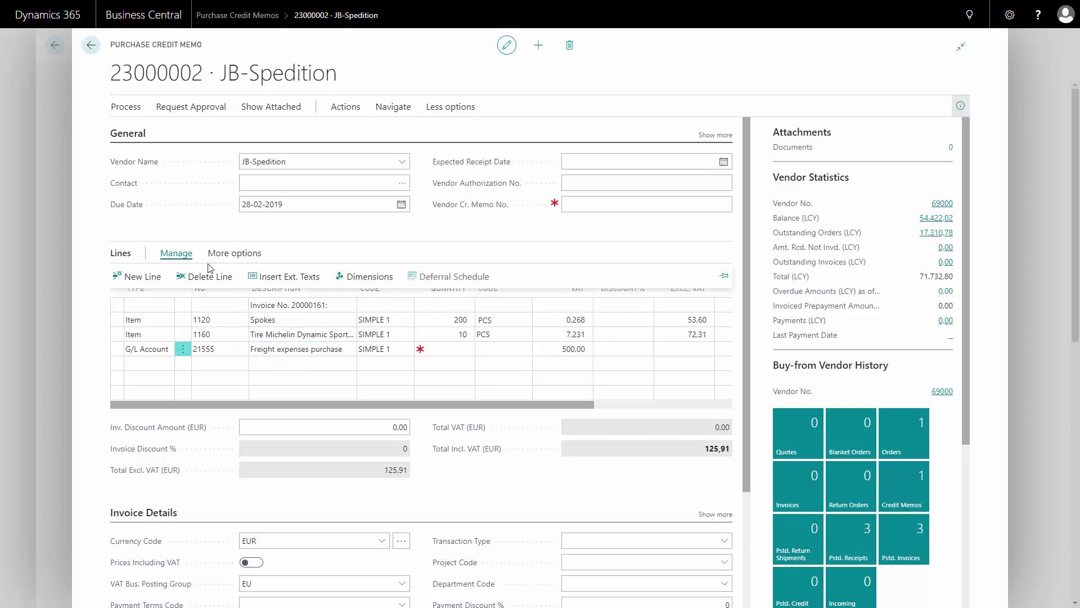
left_click(207, 275)
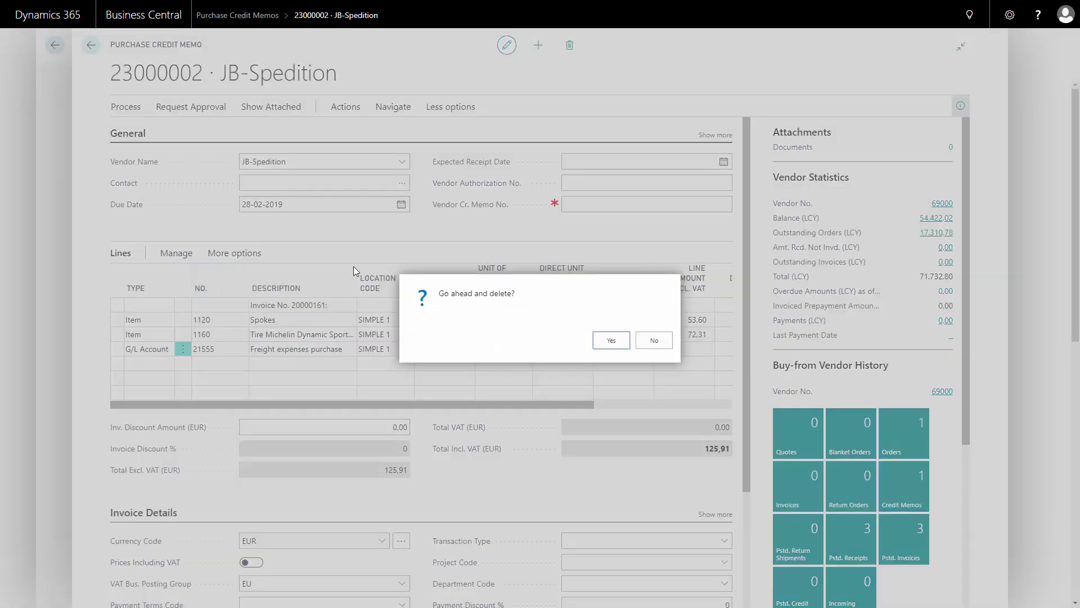
left_click(611, 342)
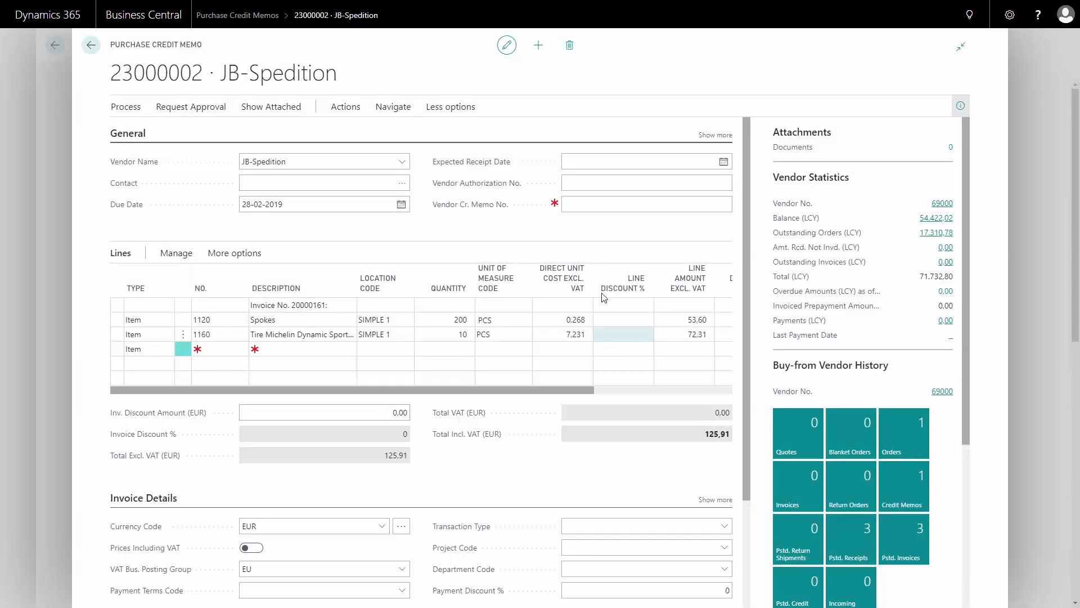
Enter 11421 as the Vendor Cr. Memo No
left_click(577, 207)
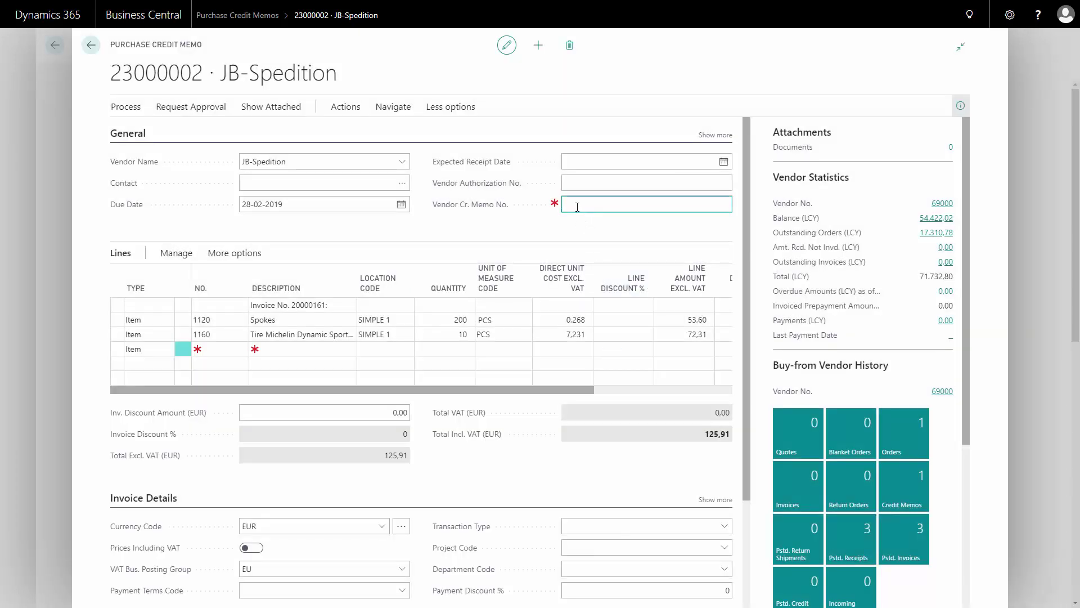
type("11")
type("421")
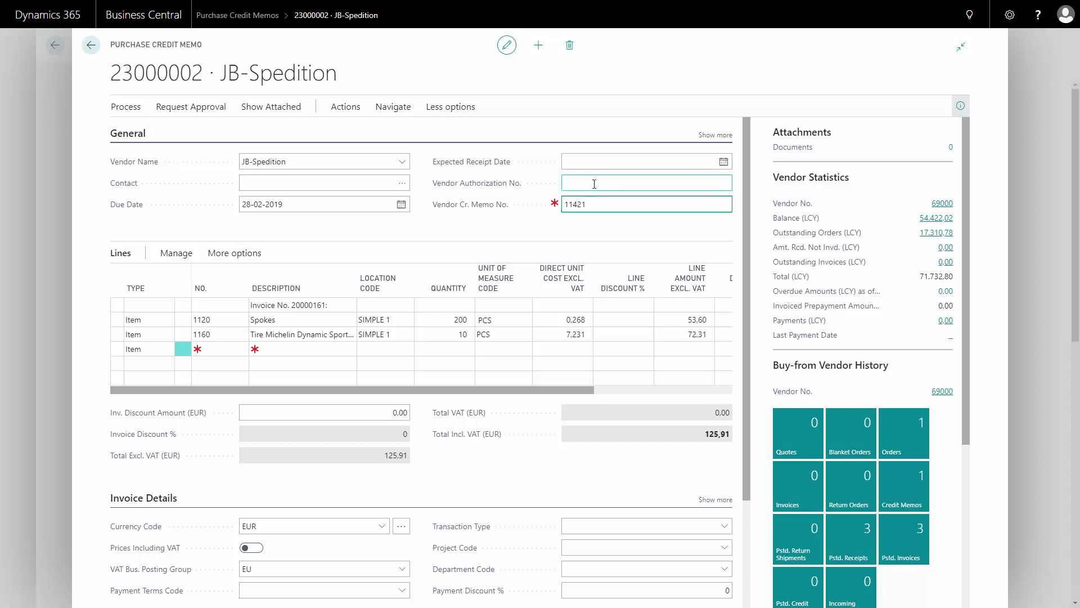
left_click(591, 186)
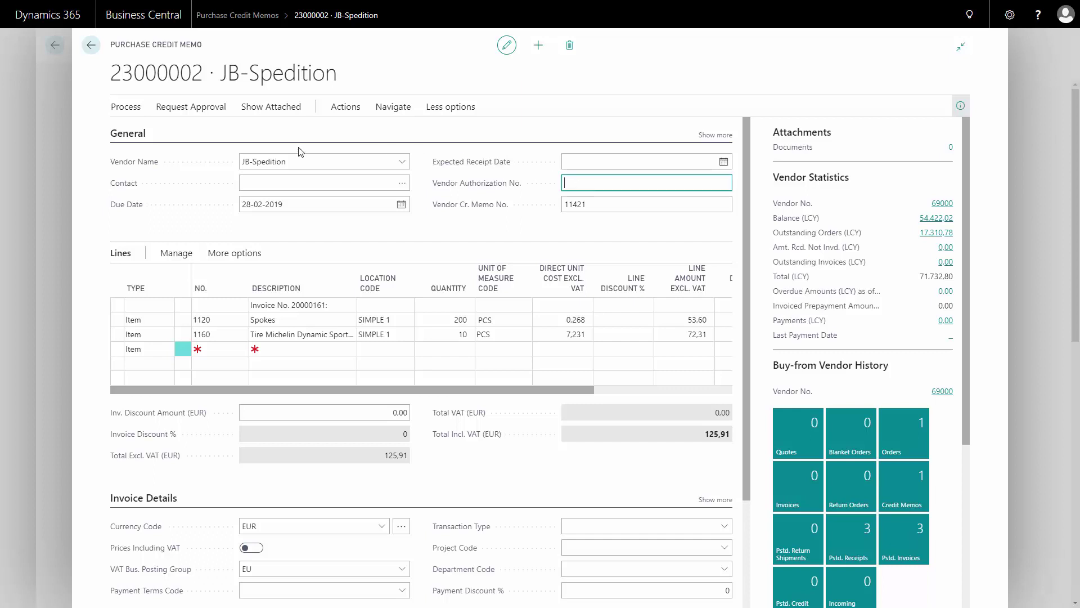
Post the credit memo and view posted credit memo 22000001
left_click(129, 111)
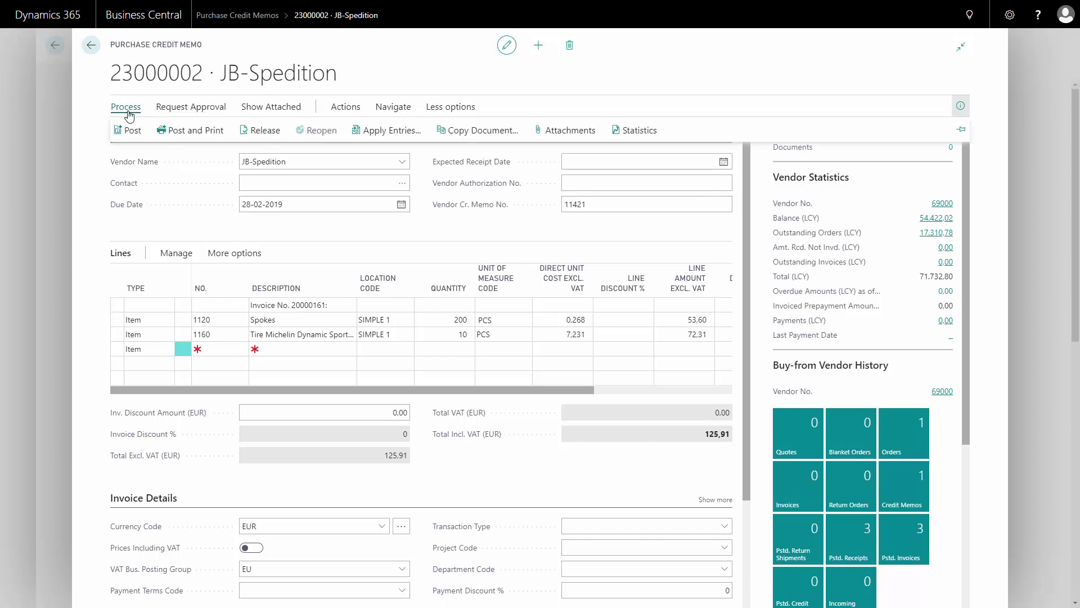
left_click(132, 132)
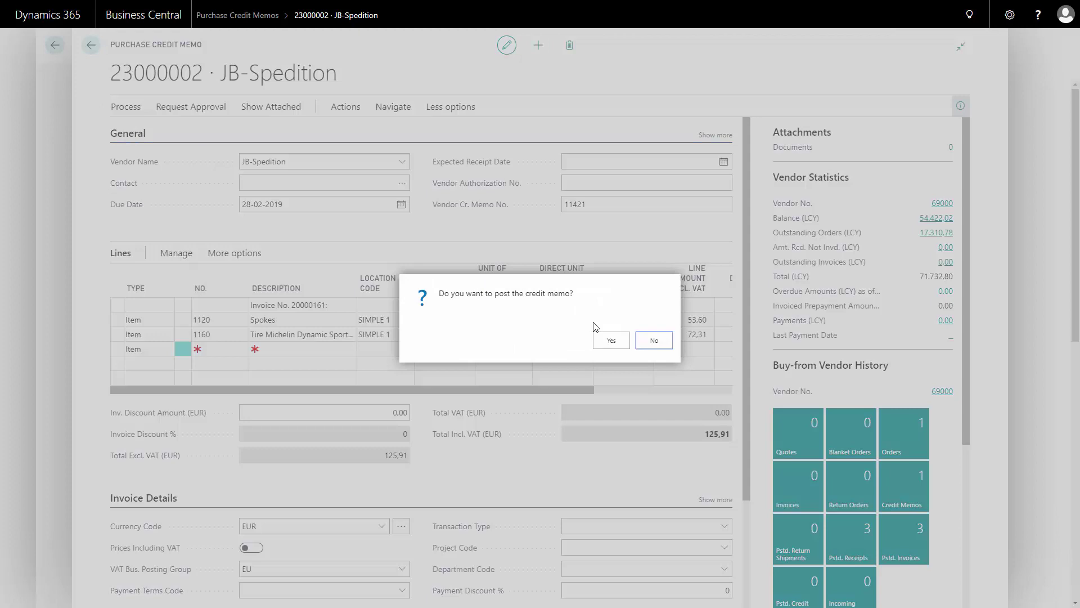
left_click(614, 343)
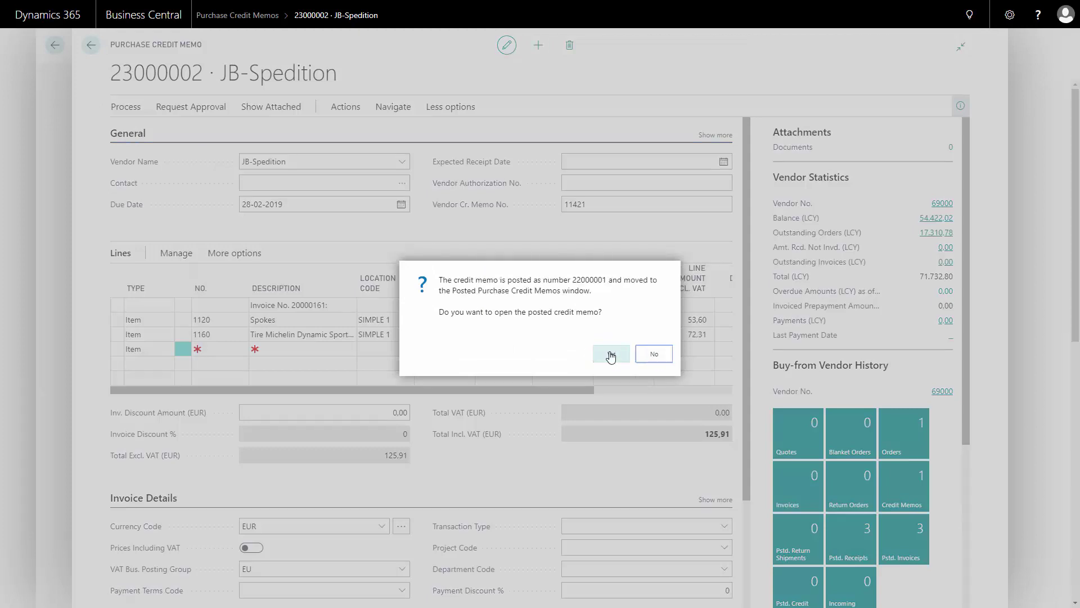
left_click(611, 356)
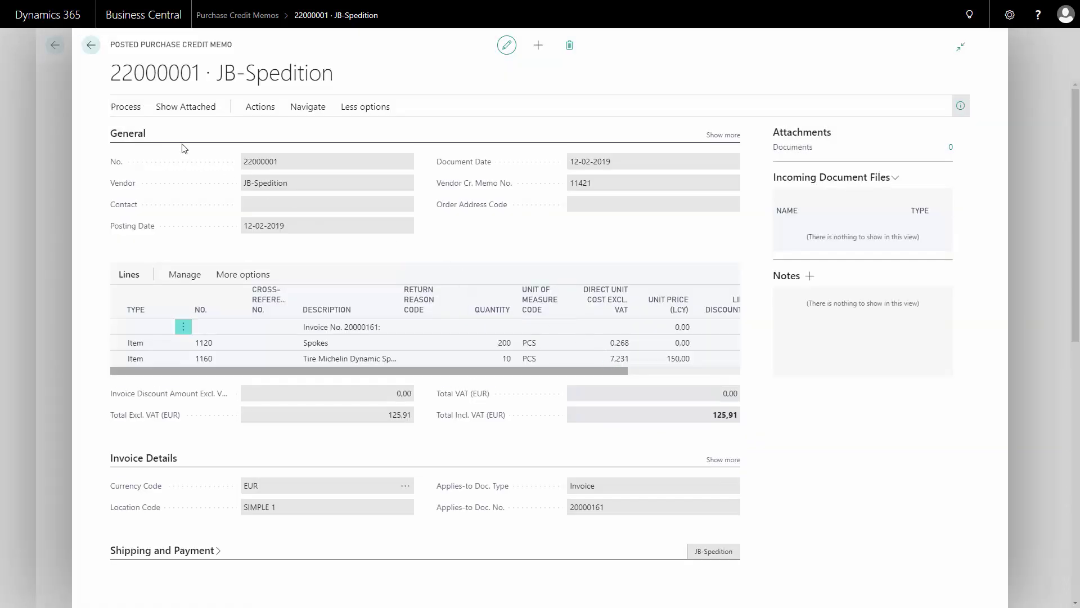
Run Navigate to list all G/L, VAT, vendor and value entries for 22000001
left_click(131, 110)
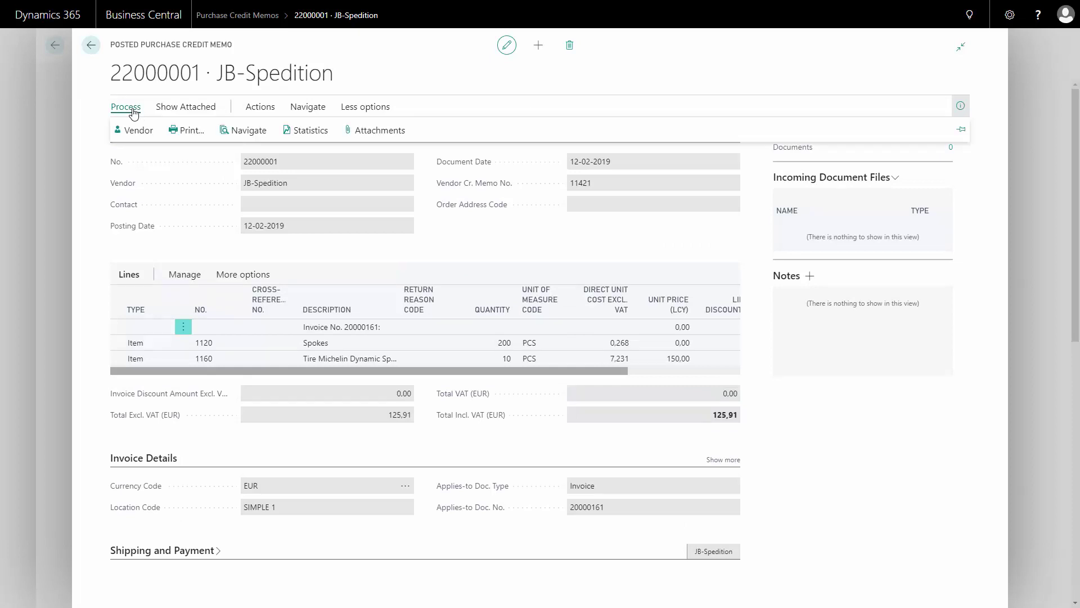
left_click(247, 132)
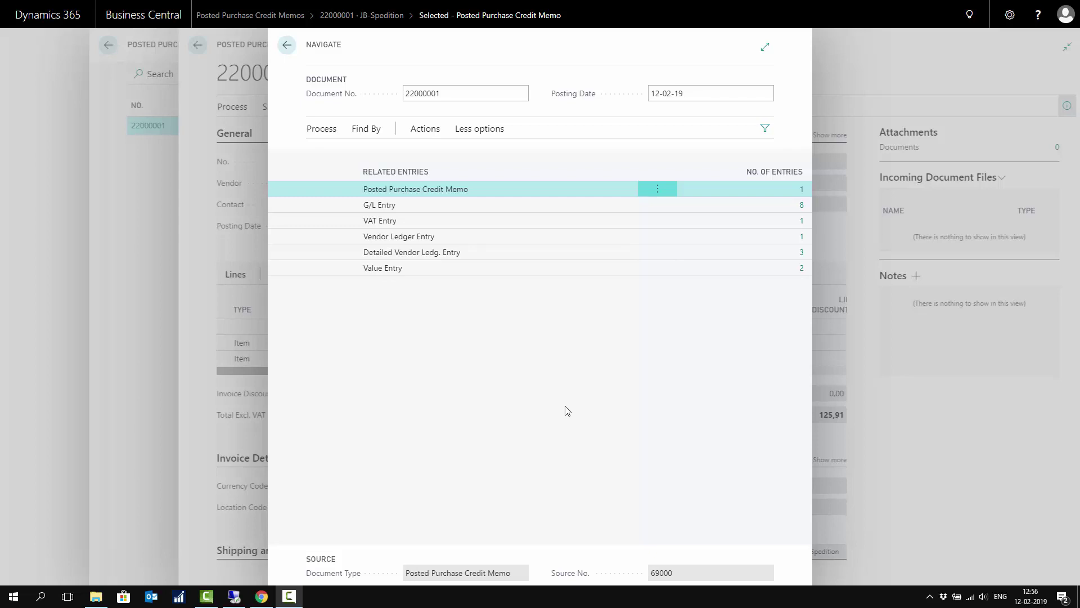
Search 'posted purch return ship' to reach posted return shipment 27000001
left_click(970, 14)
type("pur")
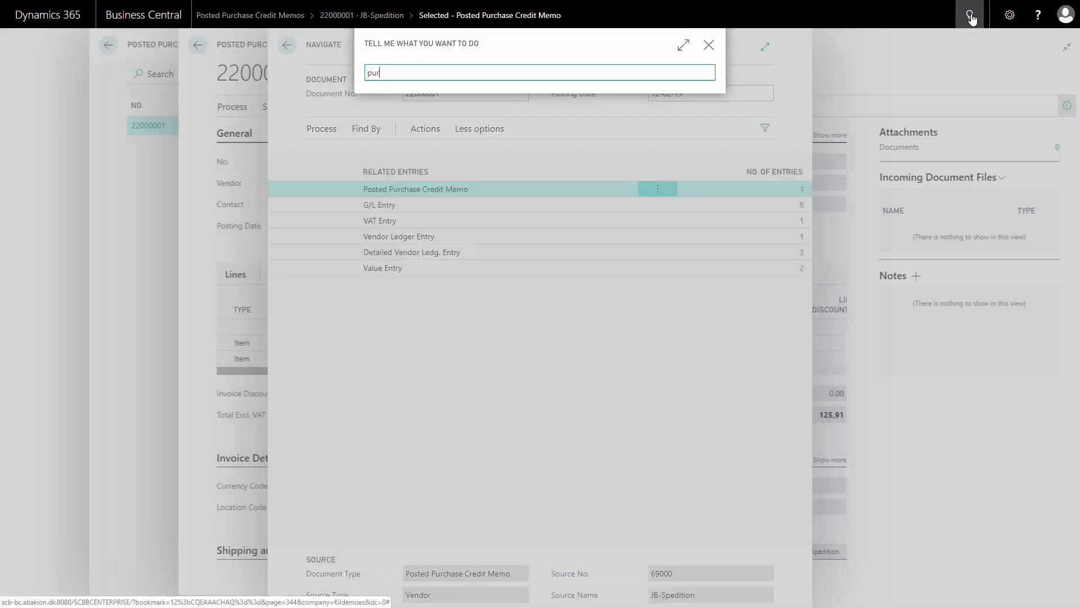
type("poste purc")
type("h re")
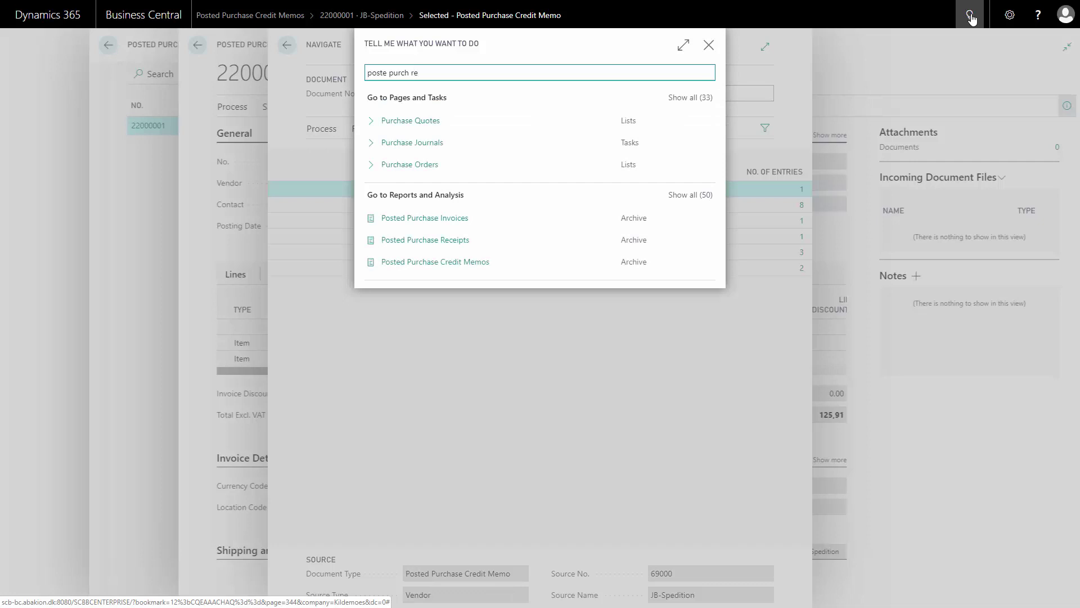
type("turn ship")
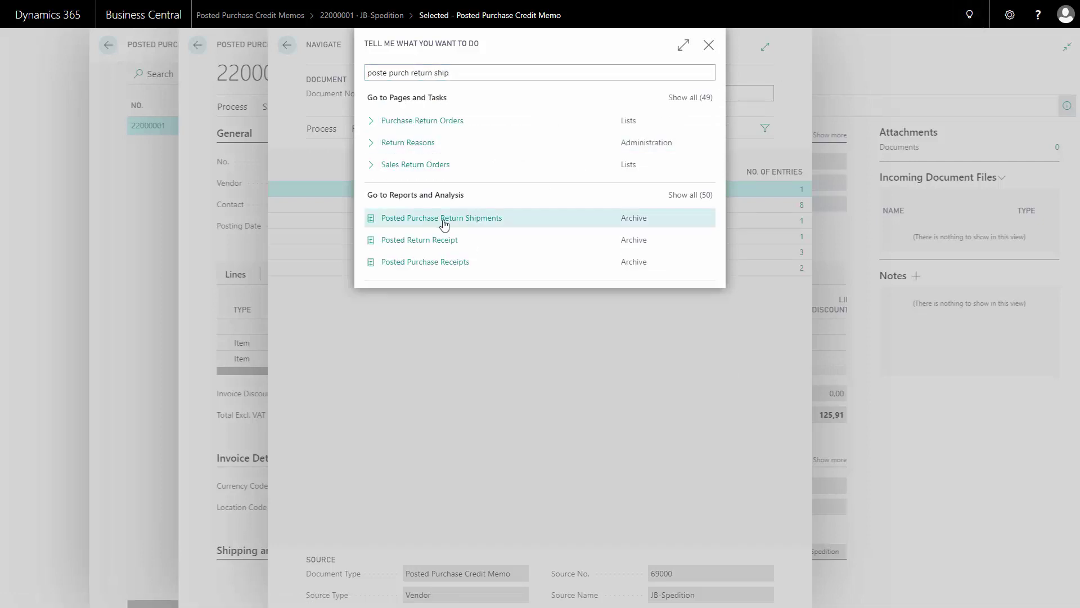
left_click(444, 224)
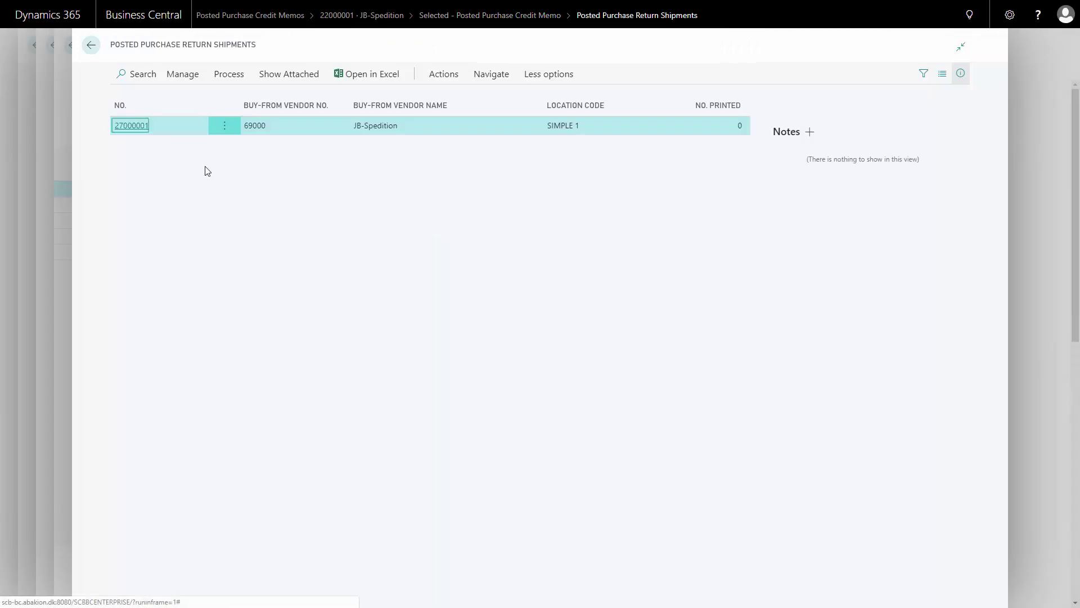
From return shipment 27000001, navigate to its two item ledger entries (items 1160 and 1120)
left_click(139, 127)
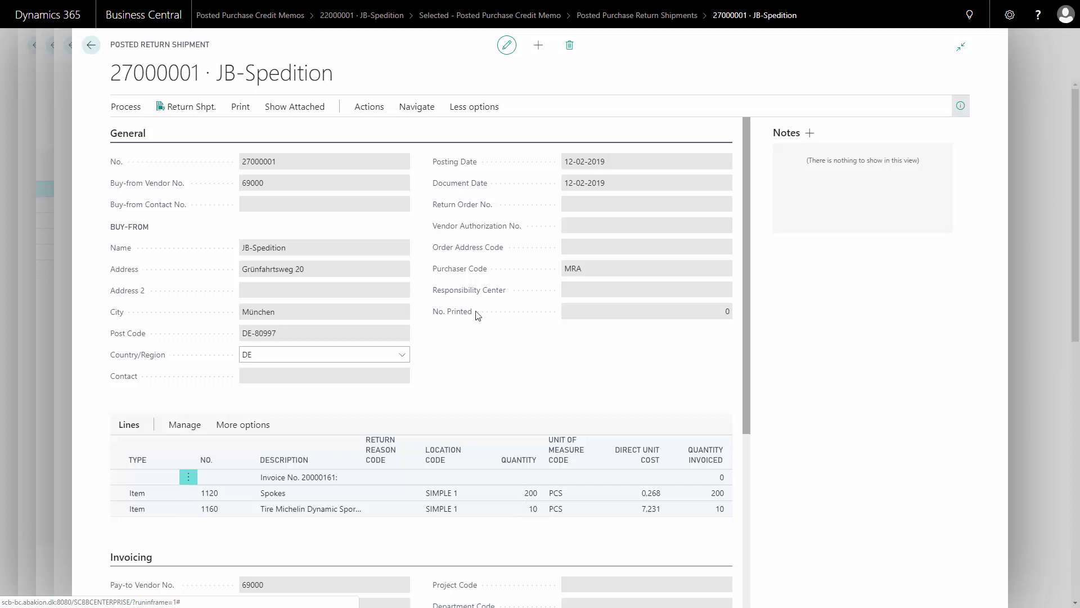
left_click(132, 108)
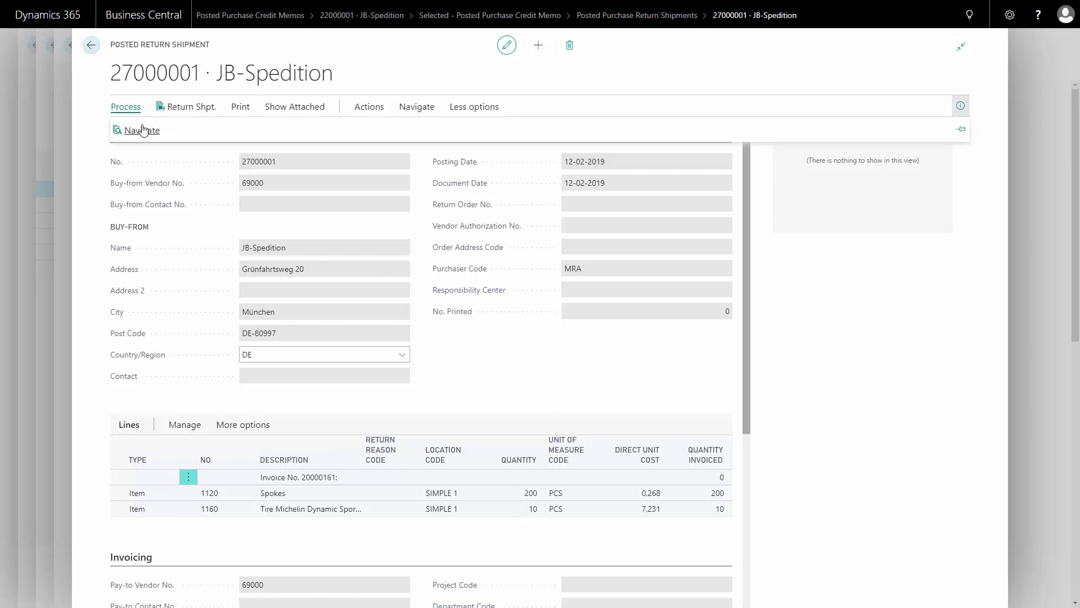
left_click(143, 130)
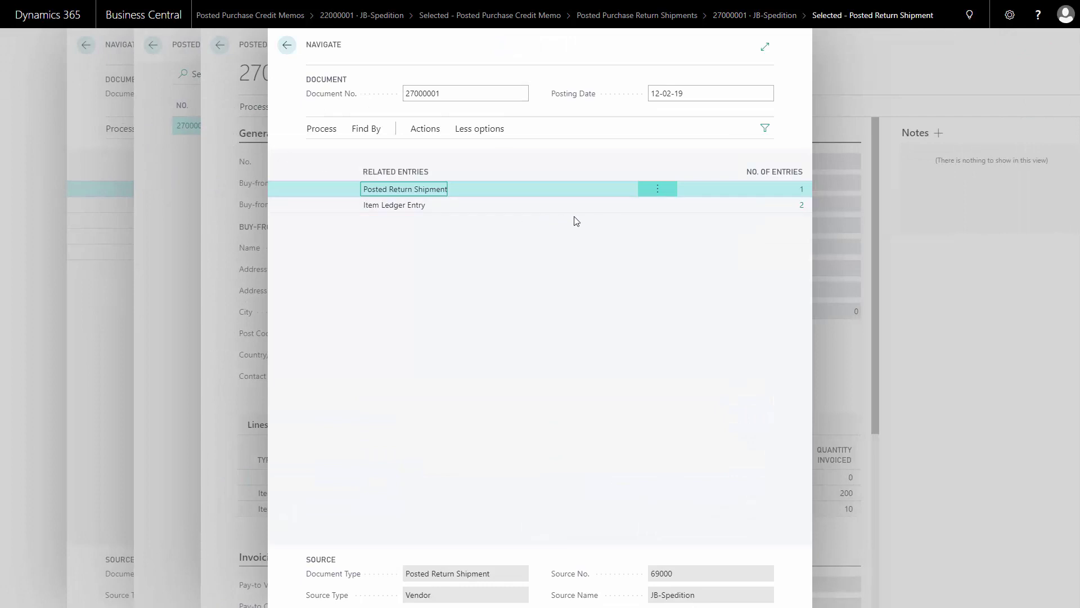
left_click(801, 207)
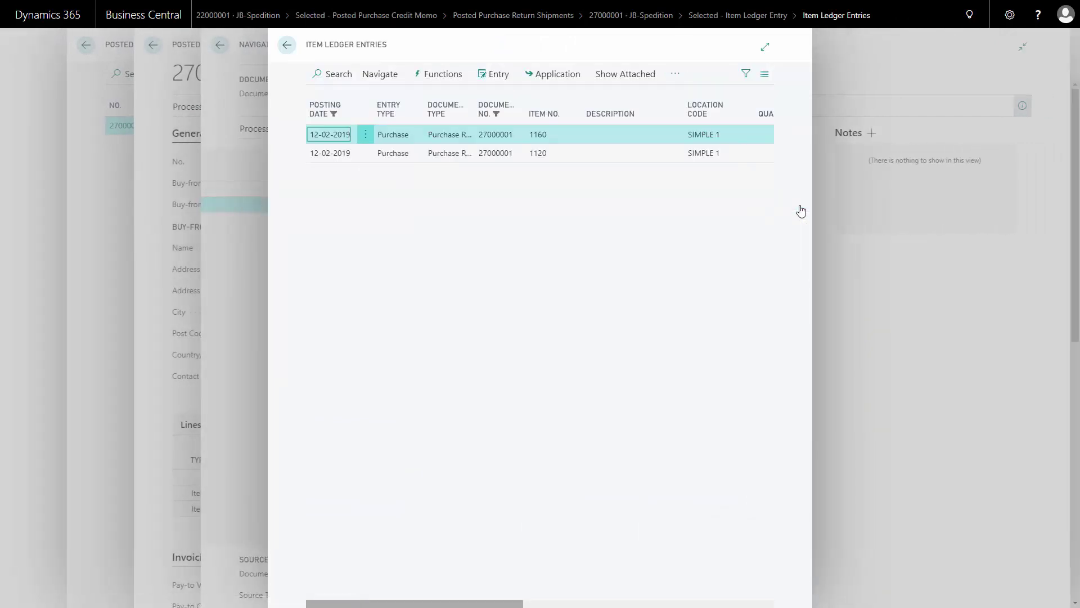
left_click_drag(514, 604, 605, 605)
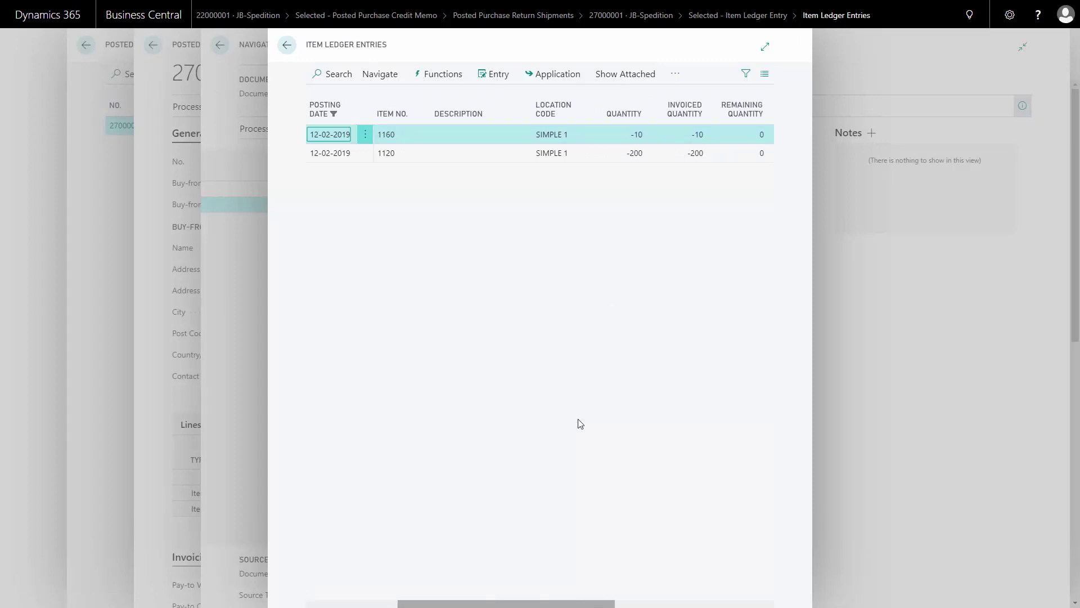